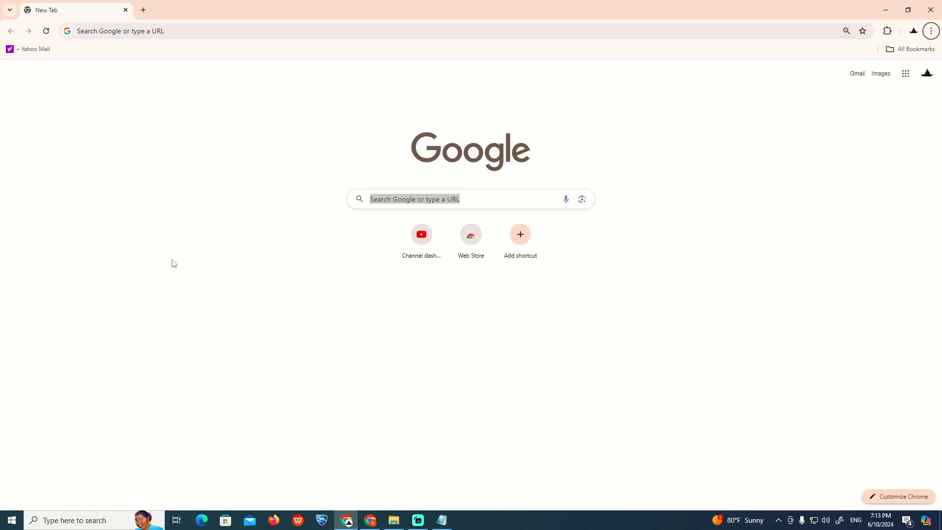
# In the FiveM note, insert blank lines between the title, the launcher steps and the Steam steps.
pyautogui.click(441, 520)
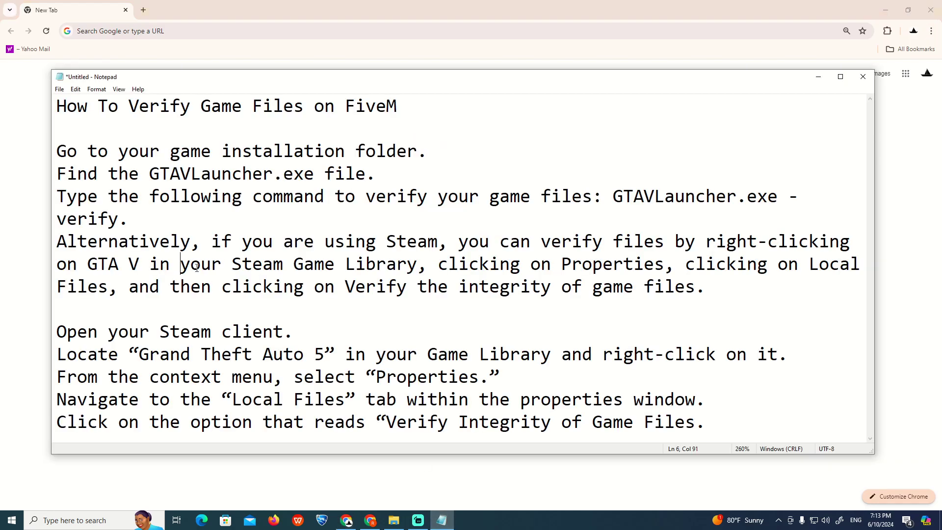
pyautogui.click(291, 309)
pyautogui.press('Return')
pyautogui.press('Return')
pyautogui.press('Return')
pyautogui.scroll(-1, 233, 184)
pyautogui.scroll(1, 233, 184)
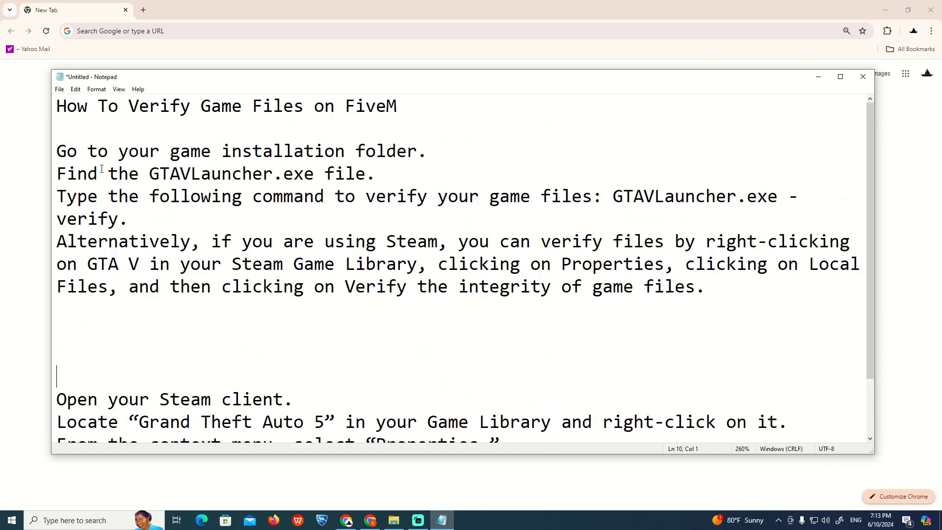
pyautogui.moveTo(57, 151); pyautogui.dragTo(729, 292)
pyautogui.click(728, 292)
pyautogui.scroll(-1, 267, 296)
pyautogui.click(686, 218)
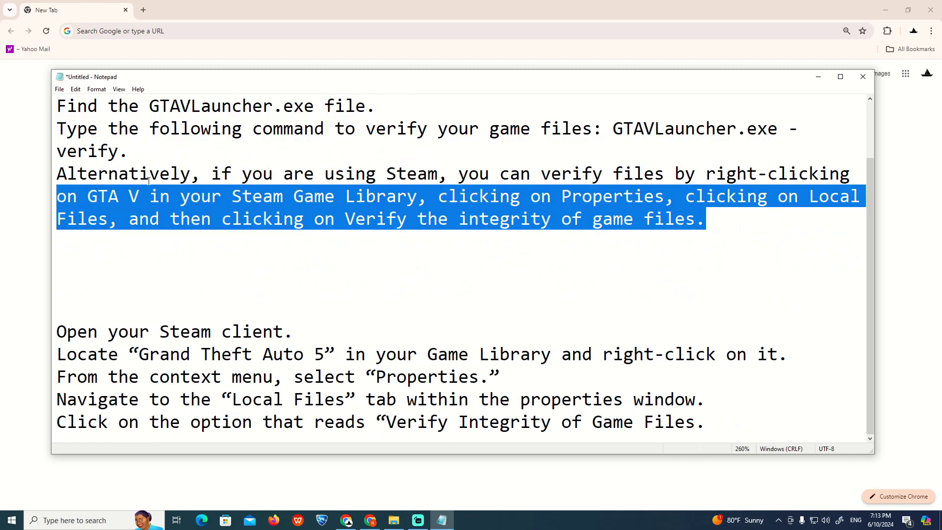
pyautogui.moveTo(705, 219); pyautogui.dragTo(66, 106)
pyautogui.scroll(1, 95, 182)
pyautogui.scroll(-1, 94, 181)
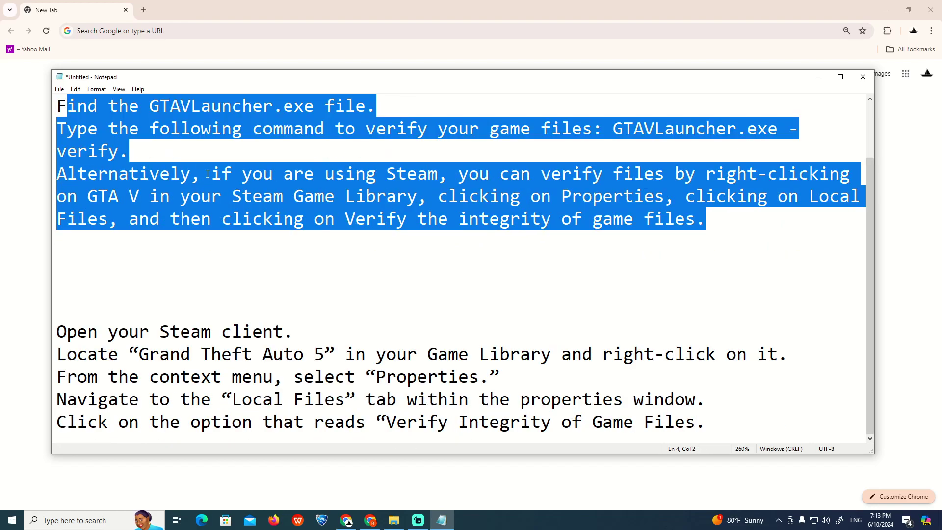
pyautogui.keyDown('ctrl'); pyautogui.scroll(-2, 94, 181); pyautogui.keyUp('ctrl')
pyautogui.keyDown('ctrl'); pyautogui.scroll(-1, 110, 155); pyautogui.keyUp('ctrl')
# Add 'Method 1' above the launcher steps and 'Method 2' above the Steam client steps.
pyautogui.click(129, 131)
pyautogui.press('Return')
pyautogui.press('Return')
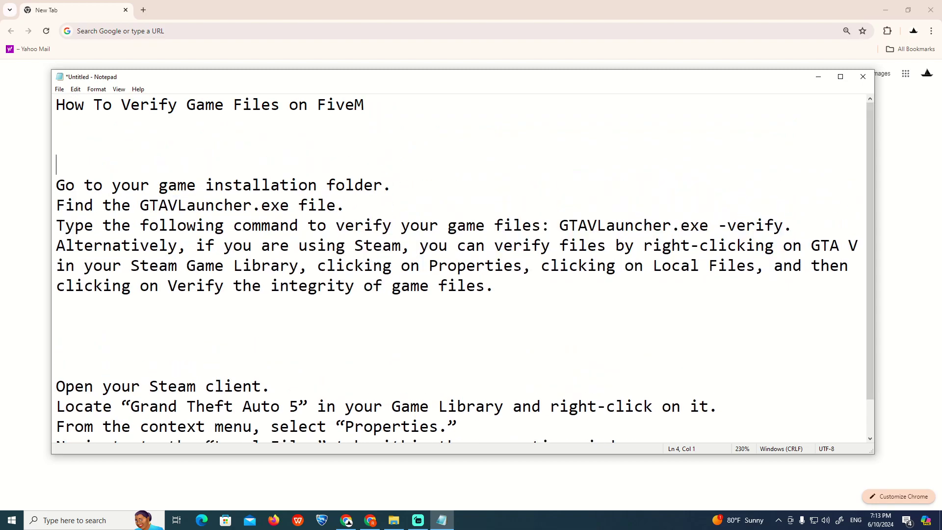
pyautogui.write('Method 1')
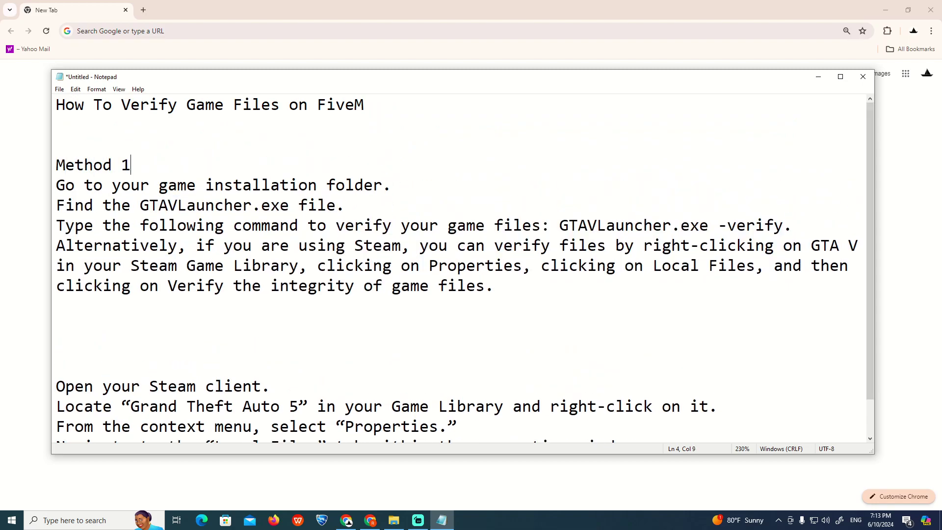
pyautogui.click(108, 366)
pyautogui.write('NM')
pyautogui.press('BackSpace')
pyautogui.press('BackSpace')
pyautogui.write('Method 2')
pyautogui.scroll(-1, 235, 315)
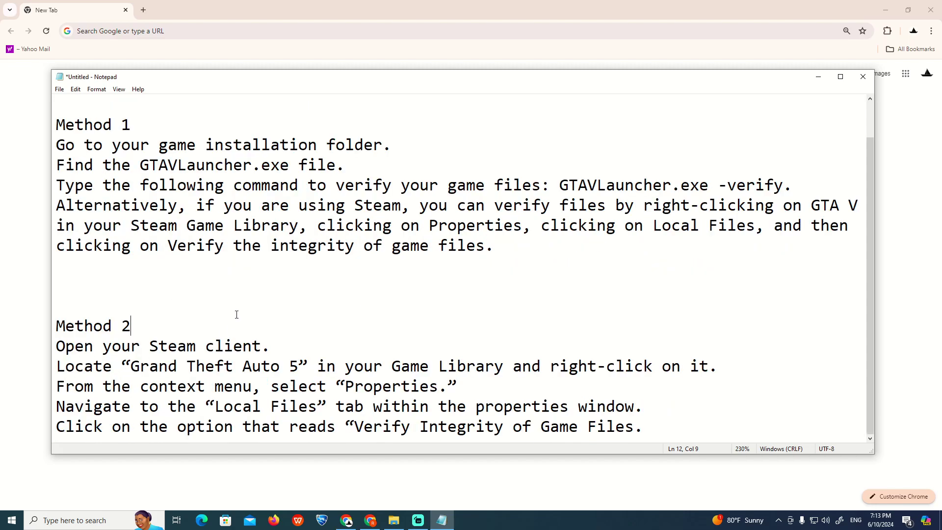
pyautogui.keyDown('ctrl'); pyautogui.scroll(-2, 234, 315); pyautogui.keyUp('ctrl')
pyautogui.keyDown('ctrl'); pyautogui.scroll(-2, 235, 315); pyautogui.keyUp('ctrl')
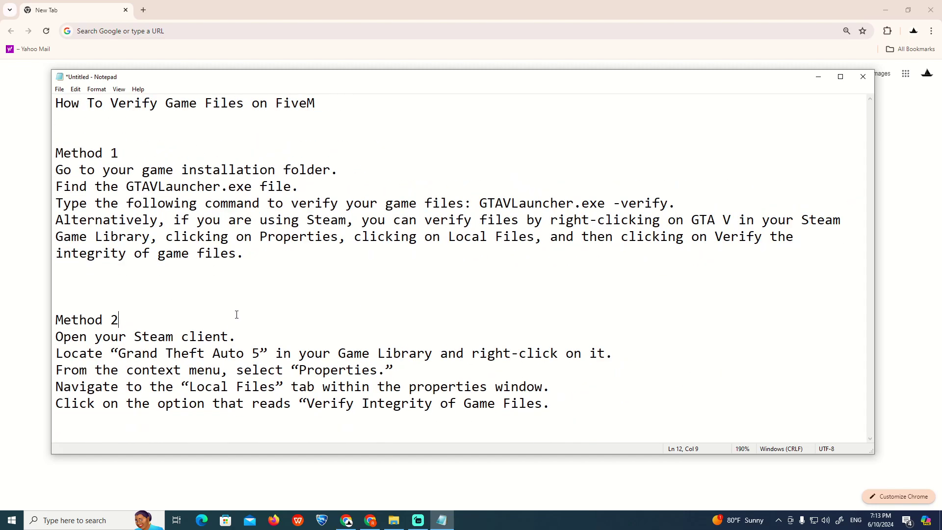
pyautogui.tripleClick(66, 339)
pyautogui.click(96, 319)
pyautogui.hotkey('alt', 'Tab')
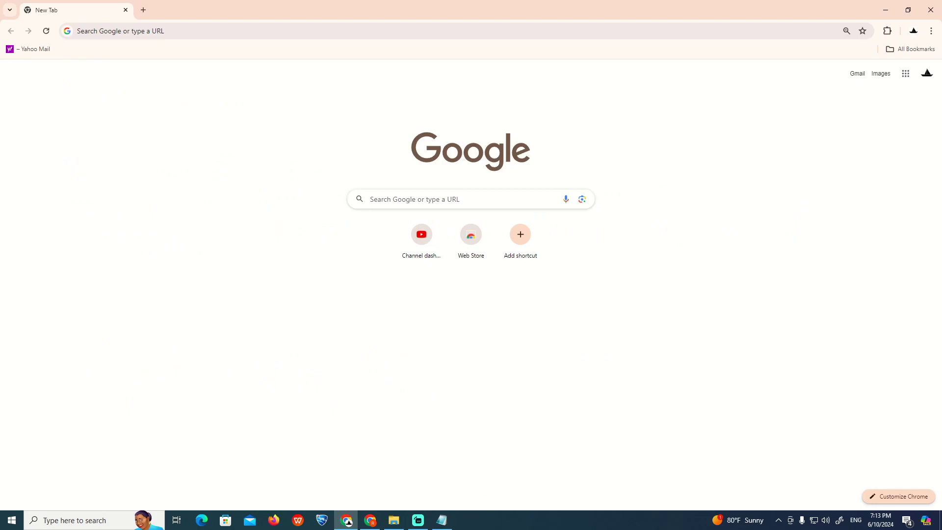
pyautogui.click(442, 519)
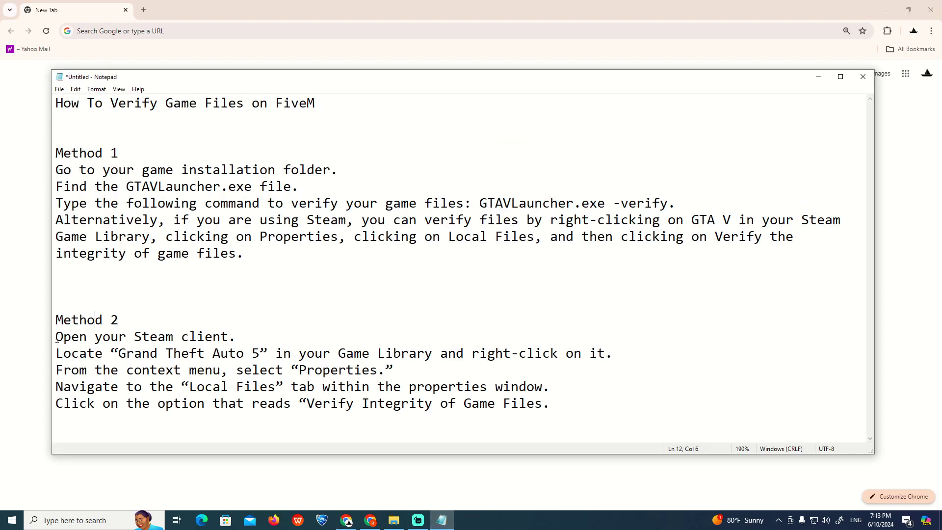
pyautogui.moveTo(56, 337); pyautogui.dragTo(236, 336)
pyautogui.click(236, 336)
pyautogui.moveTo(56, 353); pyautogui.dragTo(266, 355)
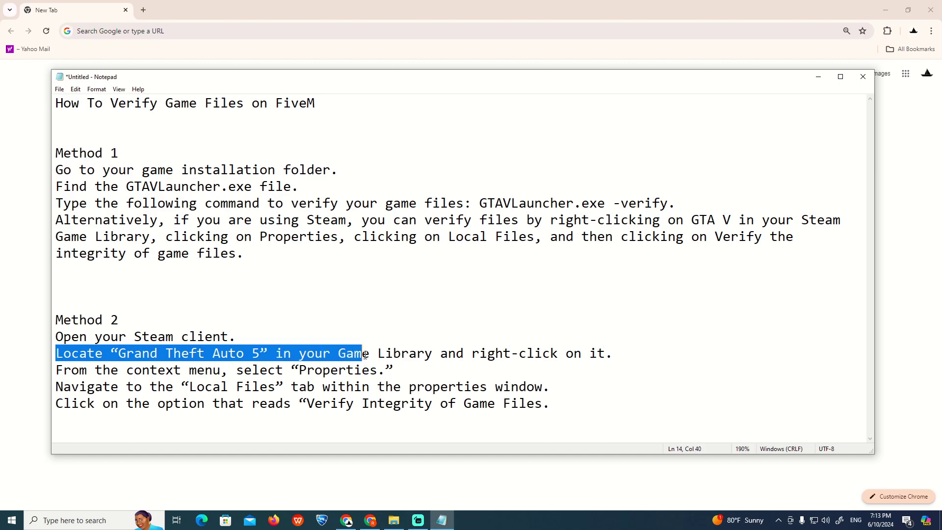
pyautogui.moveTo(266, 355); pyautogui.dragTo(620, 353)
pyautogui.click(620, 353)
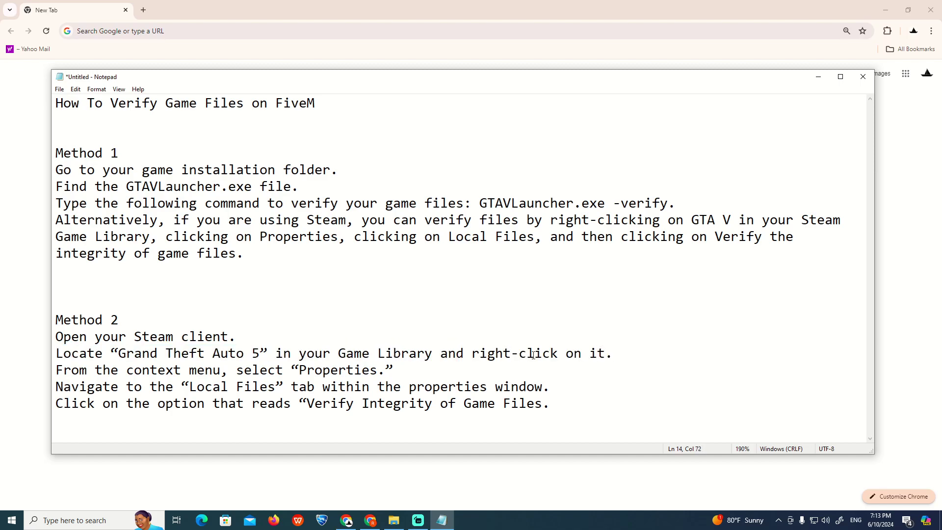
pyautogui.rightClick(124, 341)
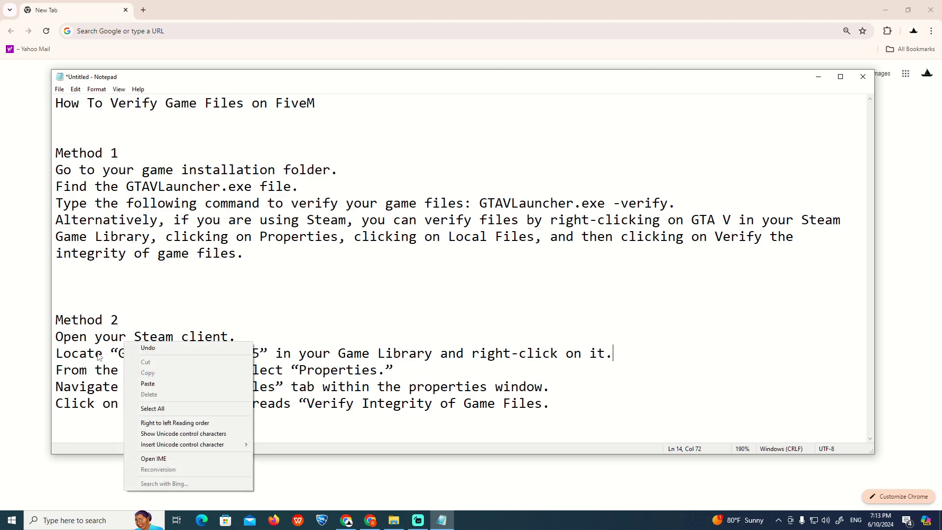
pyautogui.click(87, 370)
pyautogui.moveTo(59, 370)
pyautogui.mouseDown()
pyautogui.moveTo(361, 370)
pyautogui.moveTo(301, 369)
pyautogui.mouseUp()
pyautogui.click(362, 369)
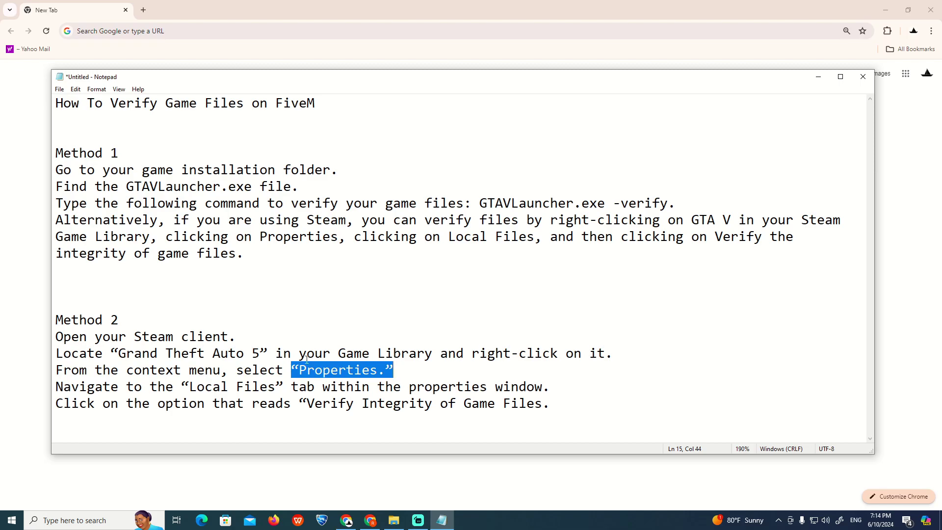
pyautogui.moveTo(196, 386); pyautogui.dragTo(550, 386)
pyautogui.click(371, 387)
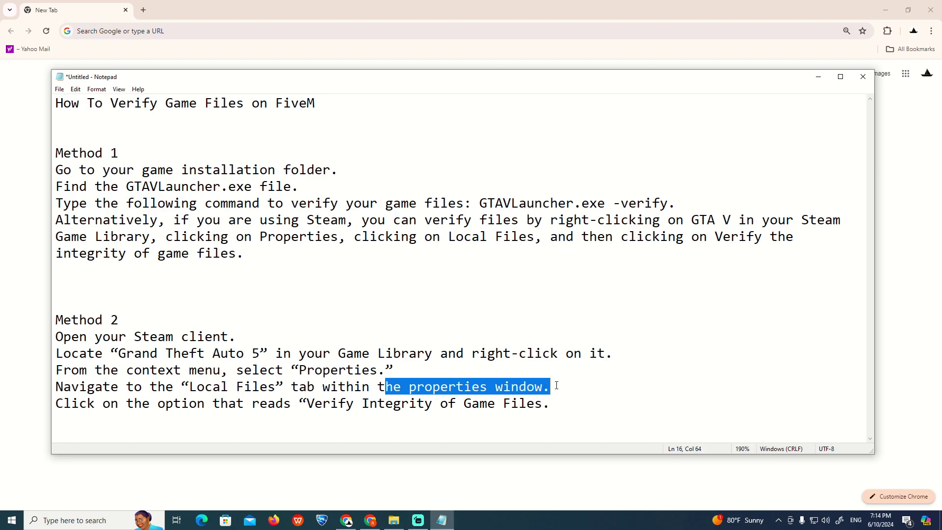
pyautogui.click(551, 386)
pyautogui.moveTo(55, 402); pyautogui.dragTo(376, 405)
pyautogui.click(376, 404)
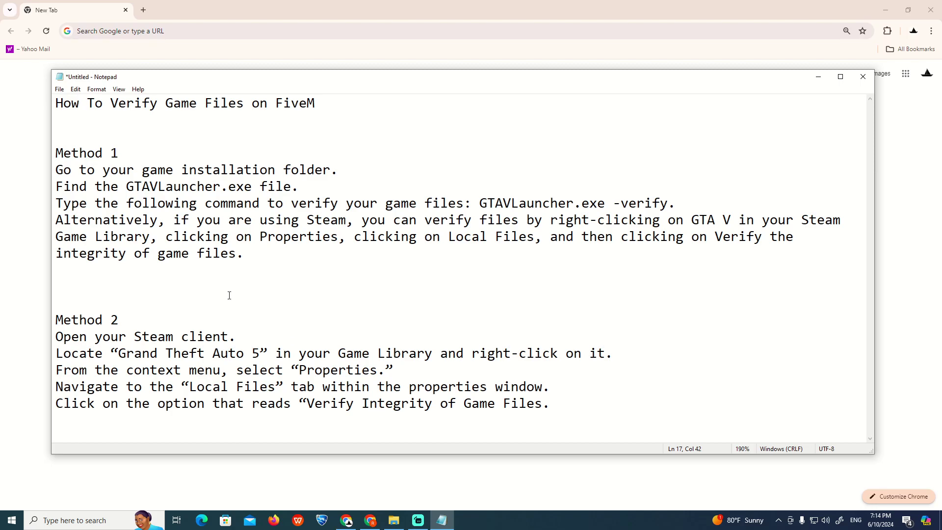
pyautogui.moveTo(55, 170); pyautogui.dragTo(346, 172)
pyautogui.moveTo(275, 340); pyautogui.dragTo(78, 336)
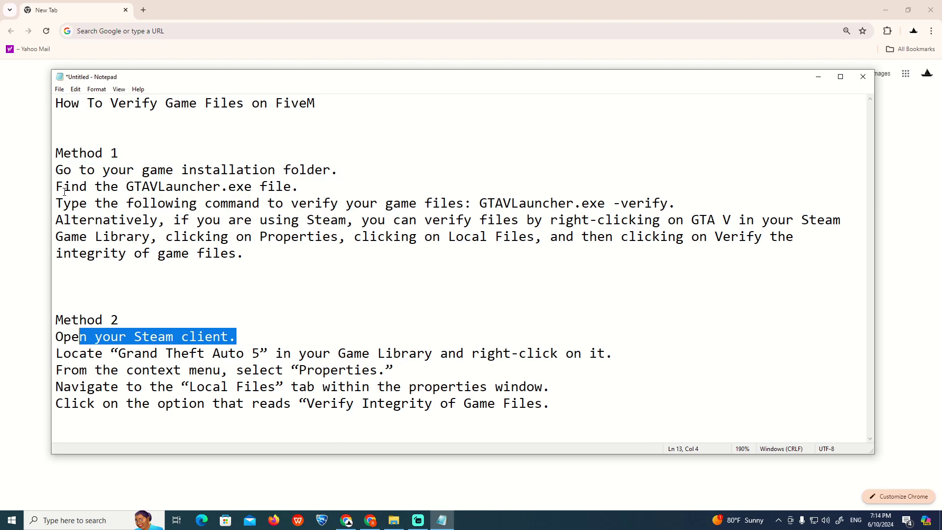
pyautogui.moveTo(63, 186); pyautogui.dragTo(300, 186)
pyautogui.click(302, 186)
pyautogui.moveTo(67, 204); pyautogui.dragTo(675, 204)
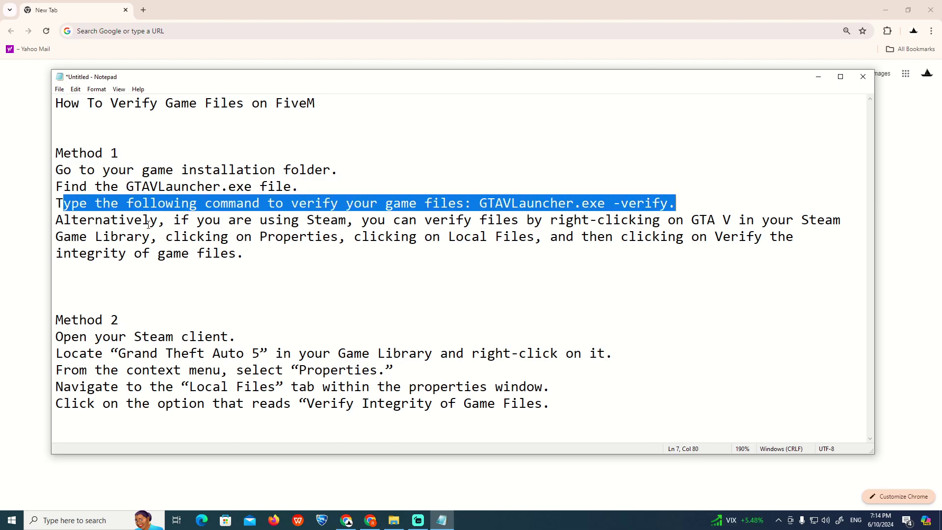
pyautogui.moveTo(195, 220); pyautogui.dragTo(371, 220)
pyautogui.click(400, 219)
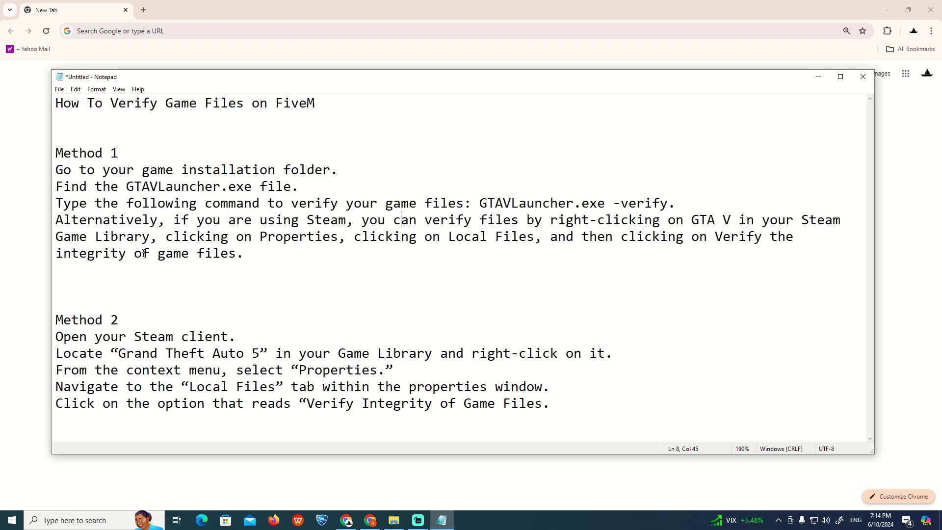
pyautogui.click(290, 252)
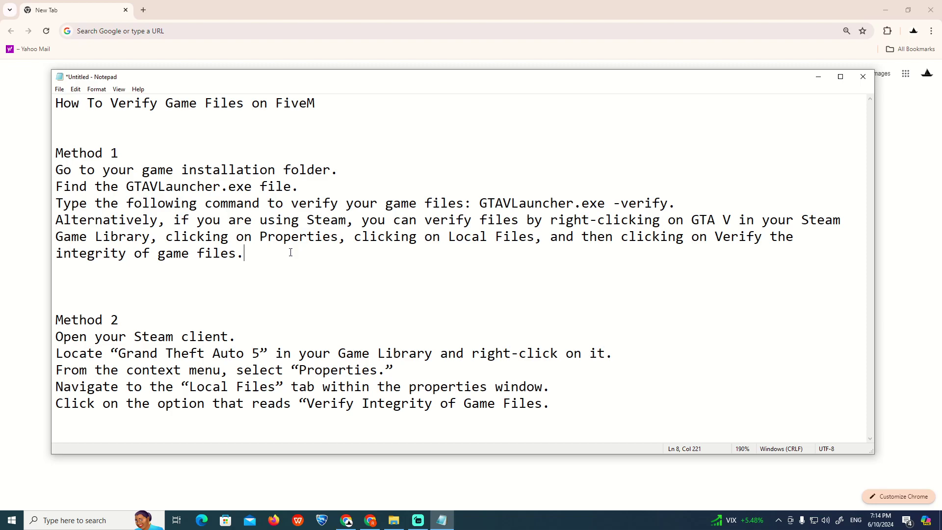